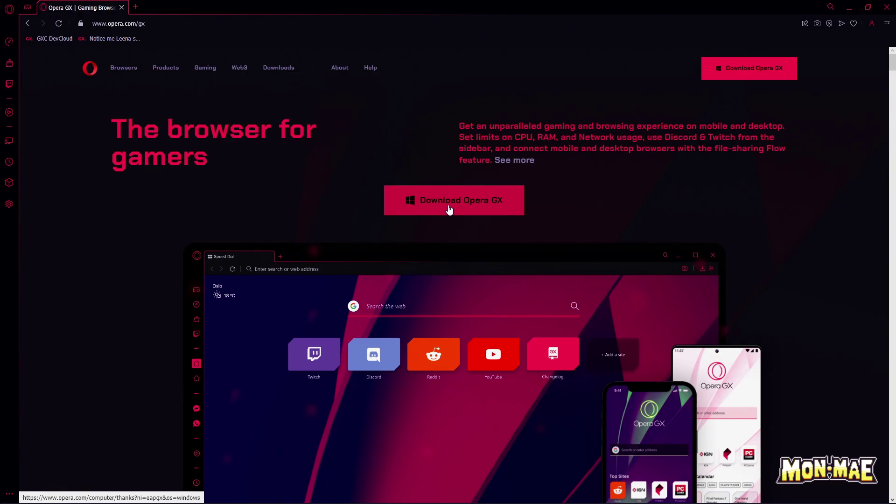
Close the opera.com download tab and start signing in to the Opera account.
key("ctrl+w")
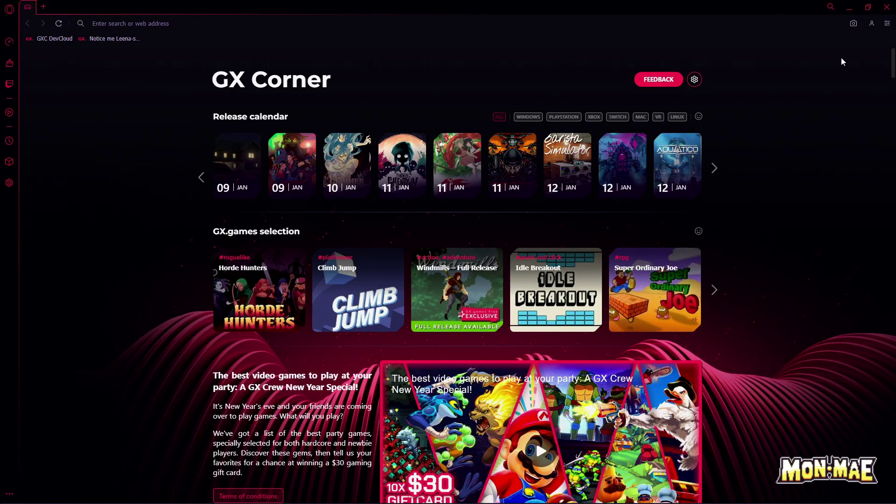
left_click(872, 25)
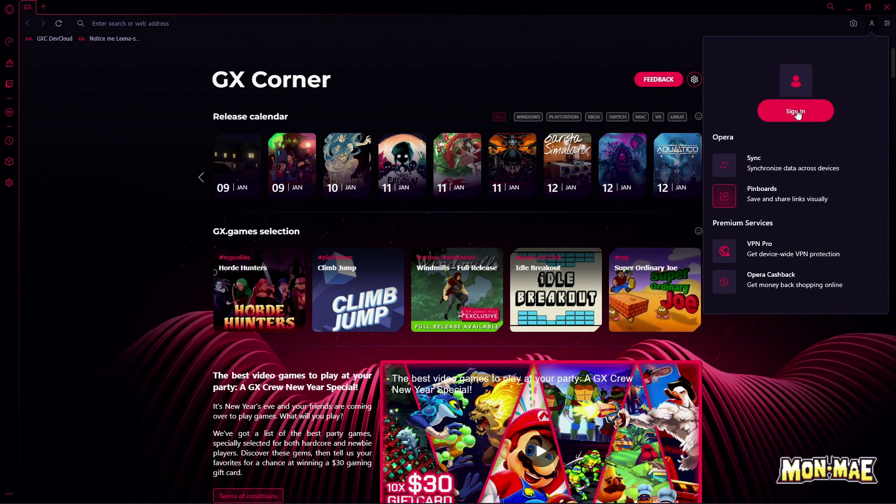
left_click(796, 112)
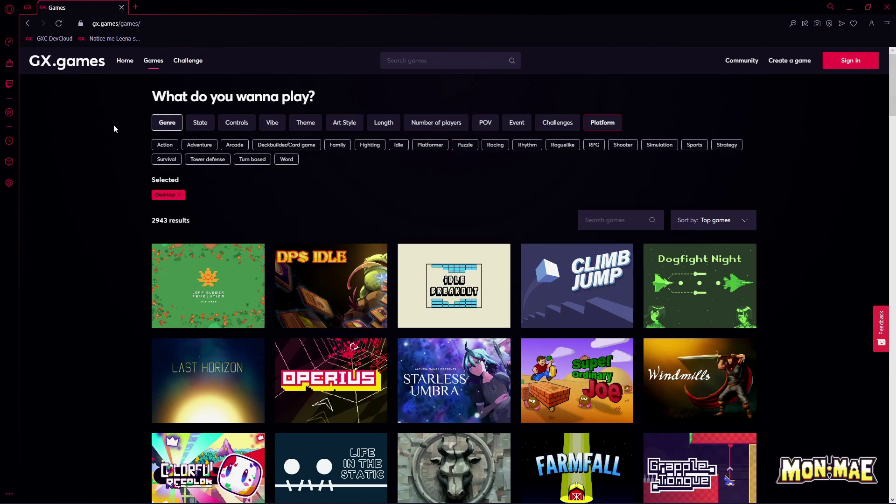
Scroll the GX.games results grid down to the Notice me Leena-senpai thumbnail.
scroll(96, 152, "down", 5)
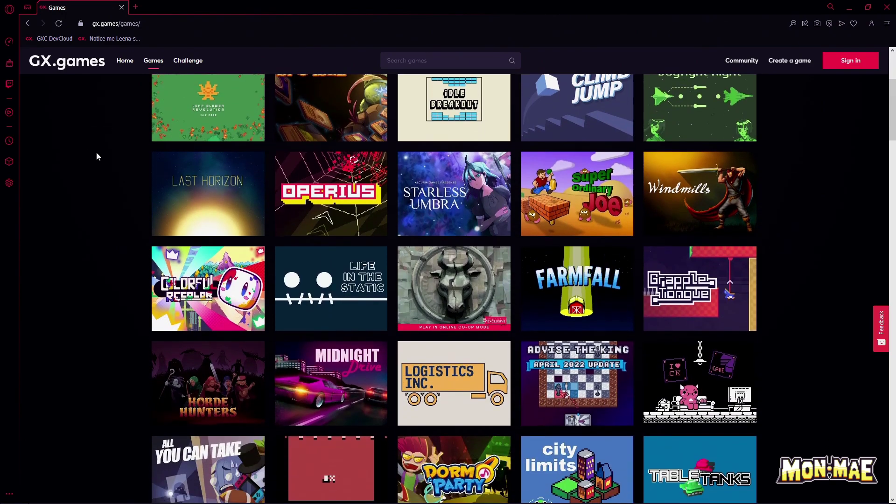
scroll(96, 153, "down", 8)
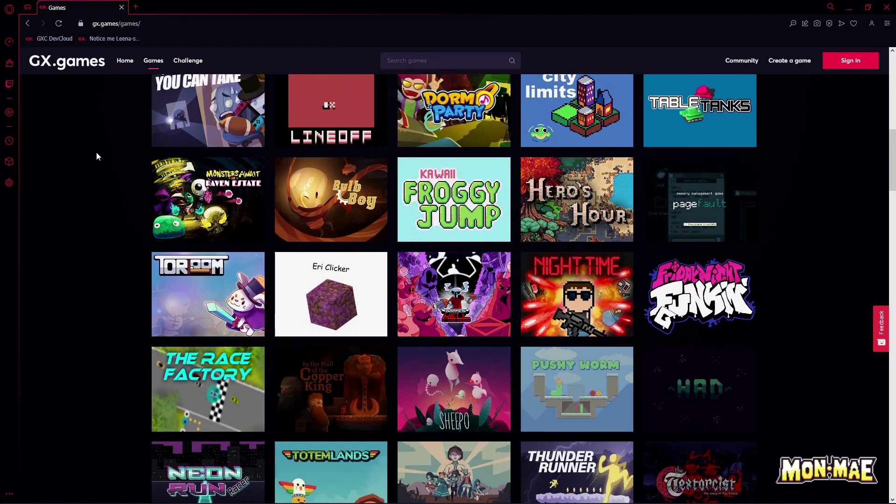
scroll(97, 152, "down", 4)
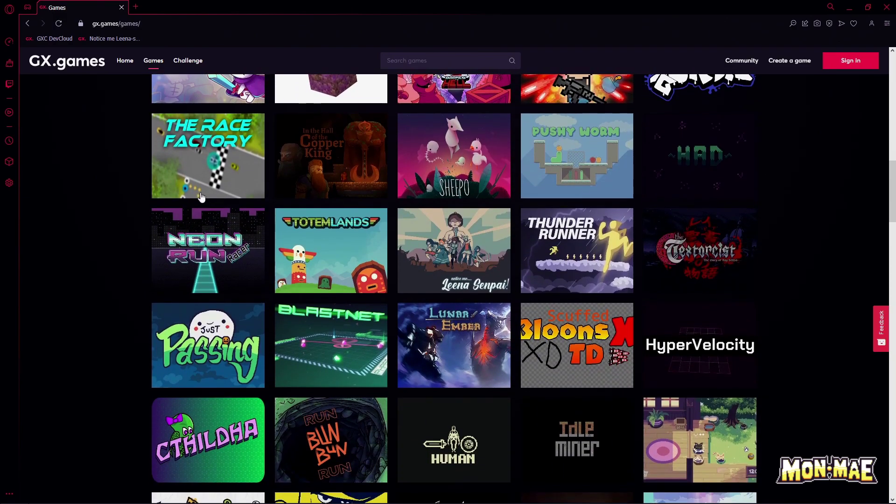
mouse_move(459, 239)
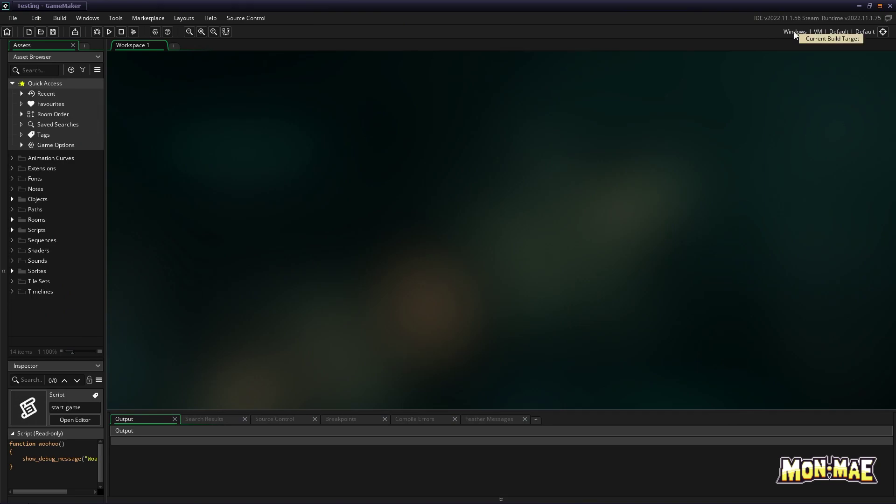
Select GX.games as the build target and start Create Executable packaging.
left_click(882, 31)
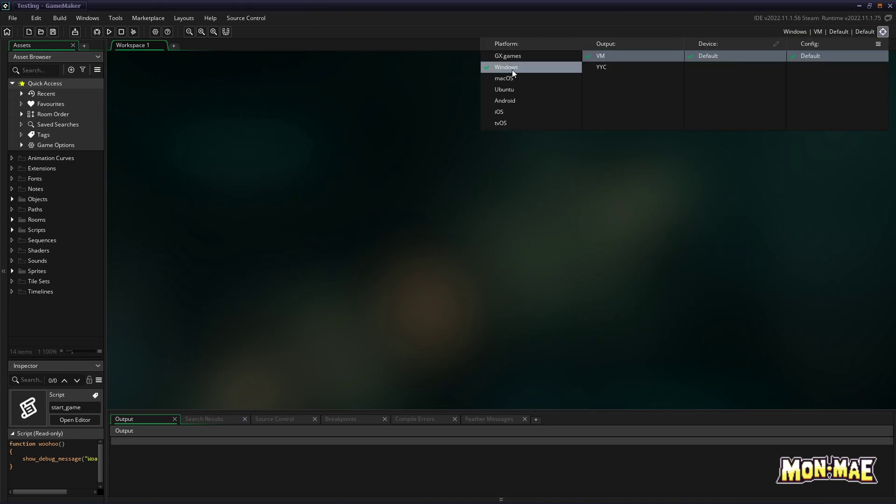
left_click(503, 56)
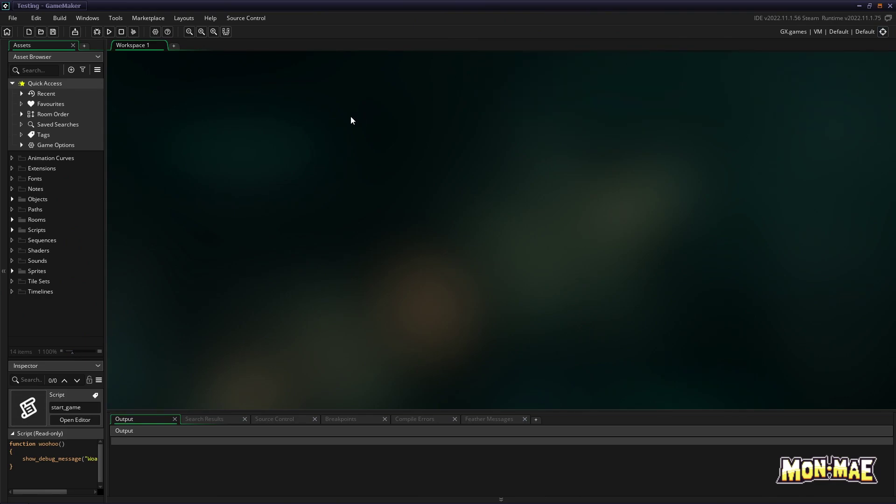
left_click(75, 32)
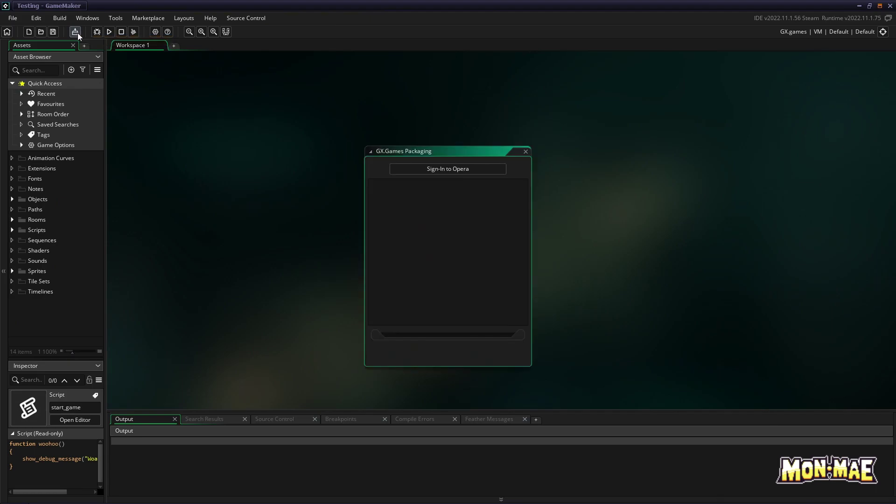
Fill in the Opera account login fields and submit the sign-in.
left_click(439, 170)
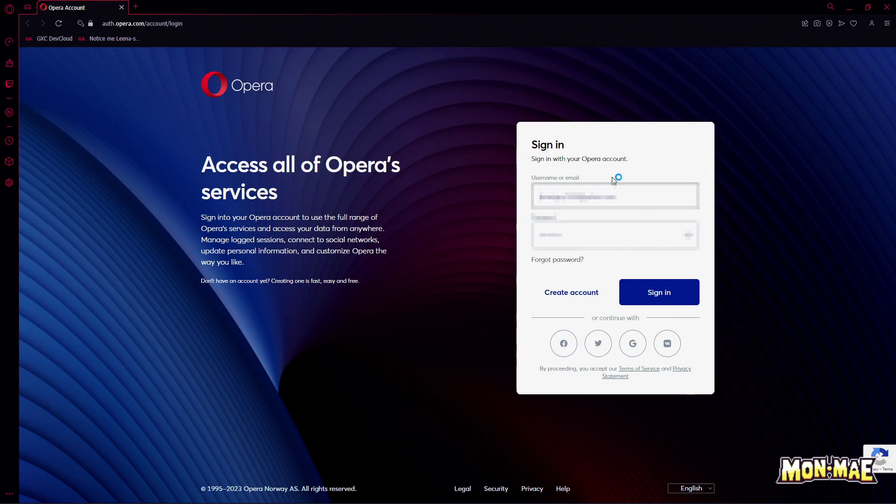
left_click(659, 293)
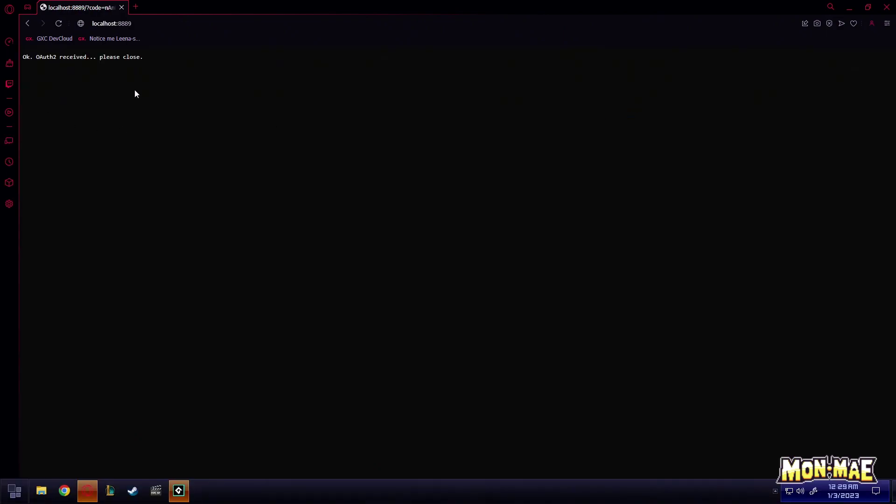
Dismiss the data error and set the GX.games Game Name to TestGXCGGFORTT, applying and confirming.
left_click(887, 7)
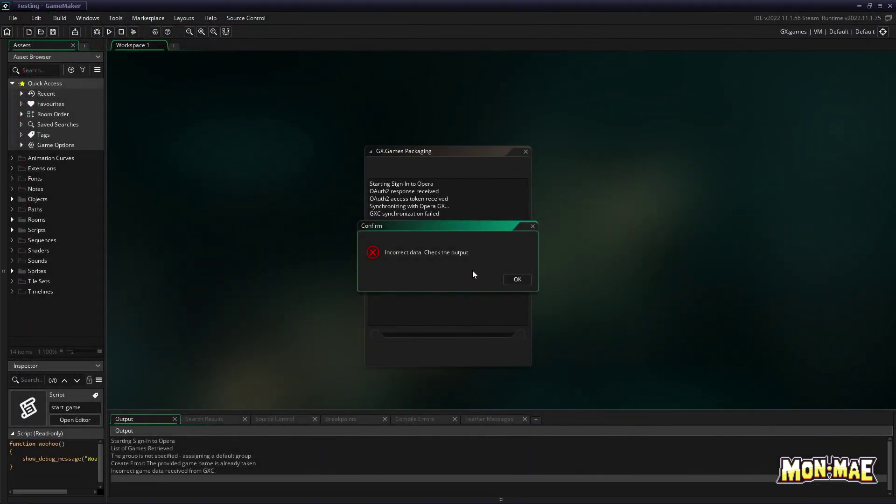
left_click(515, 280)
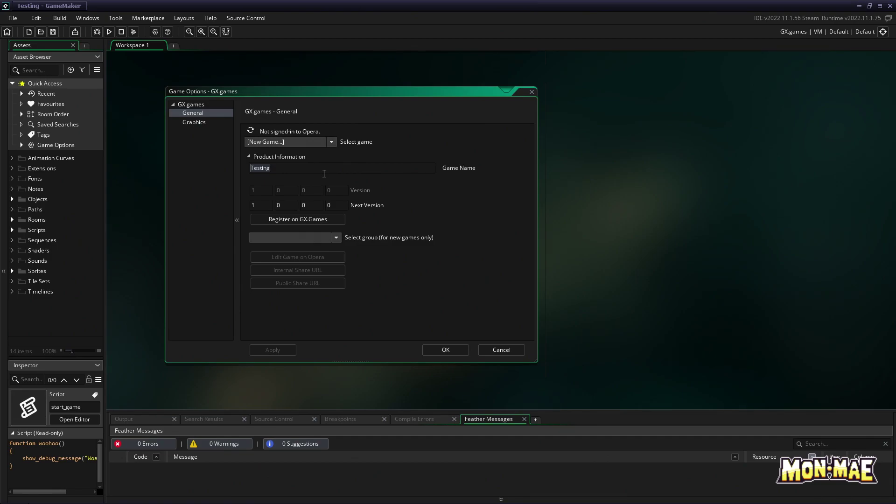
type("TestGXCGGFO")
key("BackSpace")
key("BackSpace")
type("FORTT")
left_click(281, 349)
left_click(445, 350)
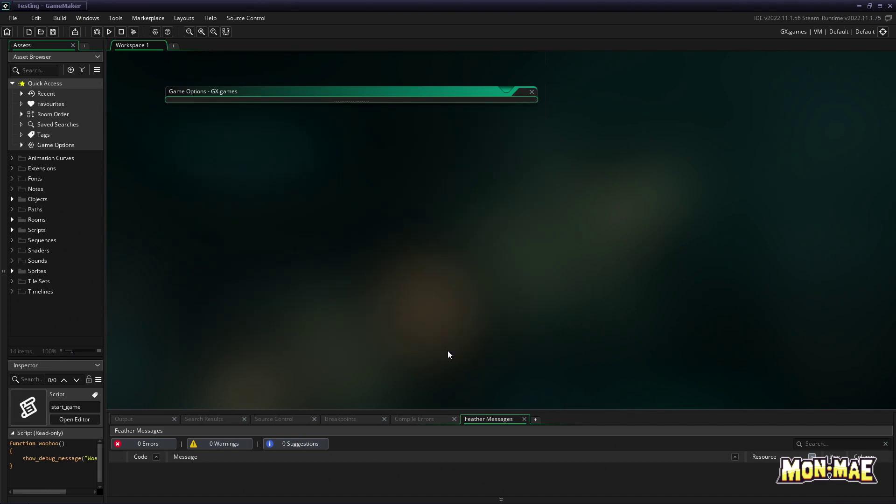
Rerun GX.games packaging so TestGXCGGFORTT compiles and uploads successfully.
left_click(77, 34)
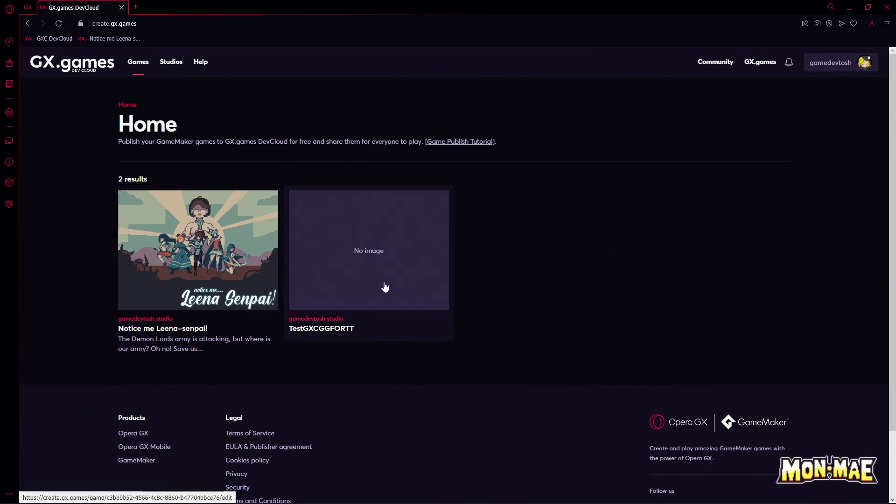
Open the Leena-senpai edit page and scroll through its Details form and Media cover art and gallery.
left_click(213, 274)
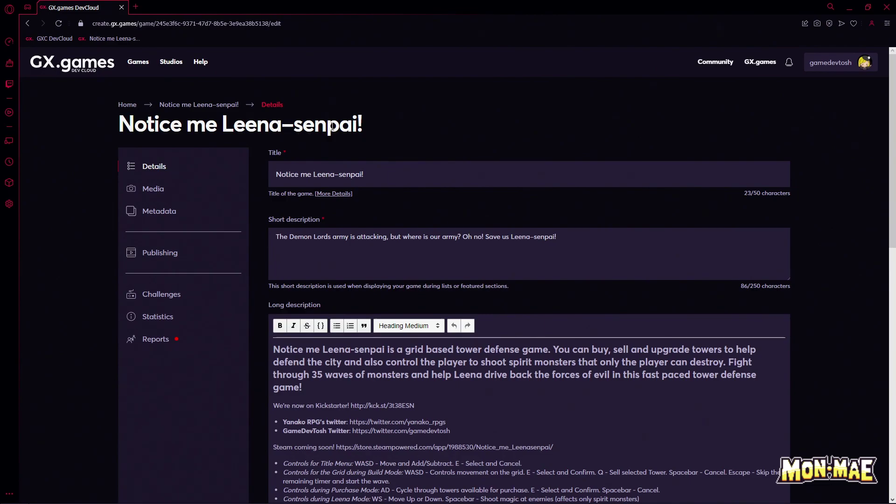
scroll(561, 218, "down", 3)
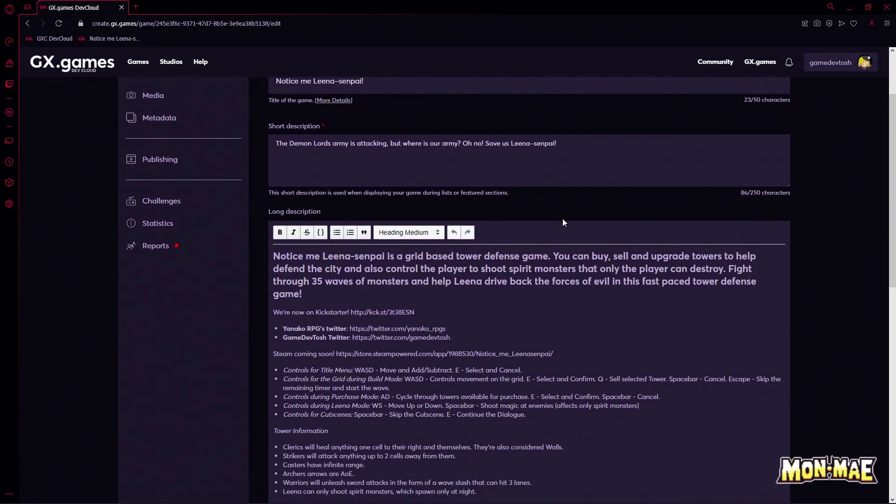
scroll(563, 218, "down", 2)
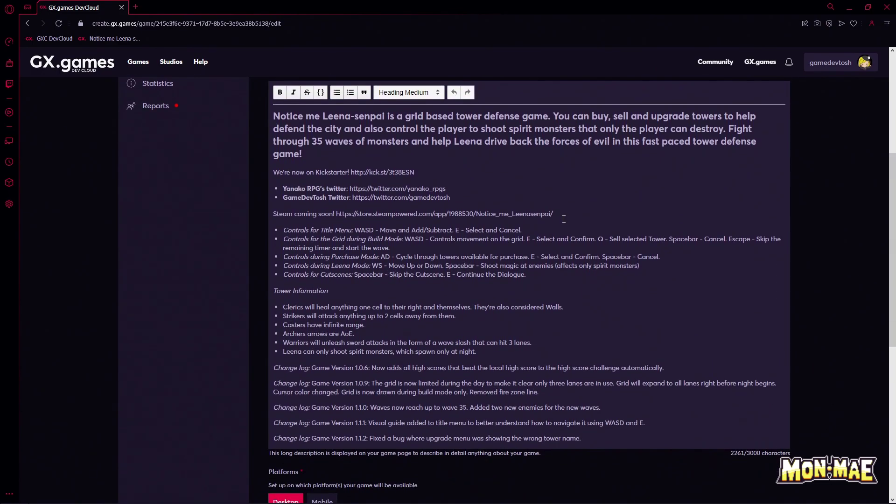
scroll(336, 165, "up", 1)
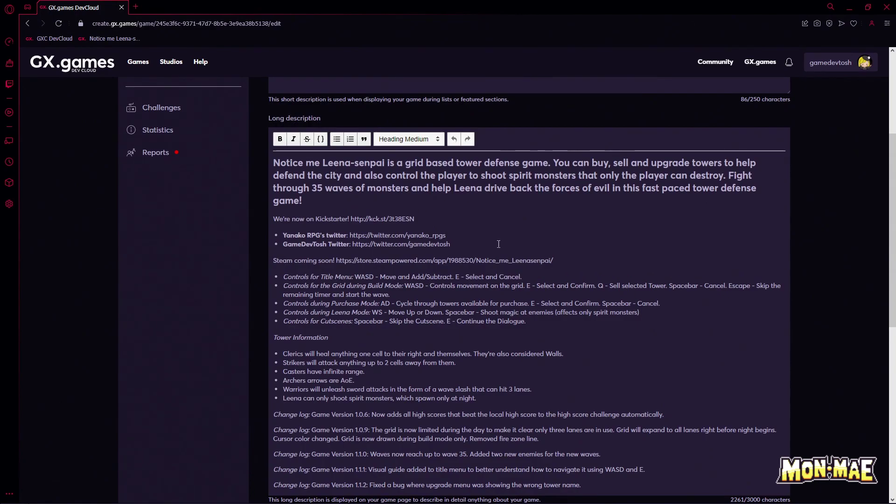
scroll(507, 246, "down", 3)
scroll(507, 246, "down", 3)
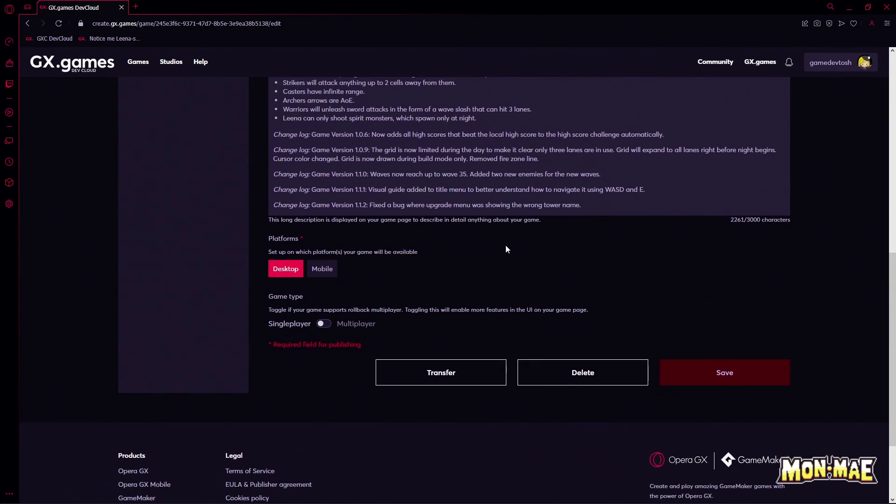
scroll(438, 398, "up", 3)
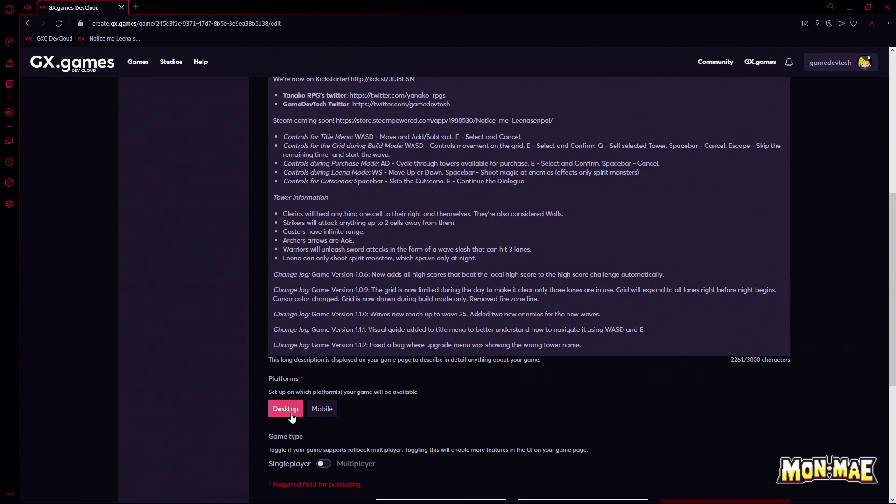
scroll(413, 373, "up", 5)
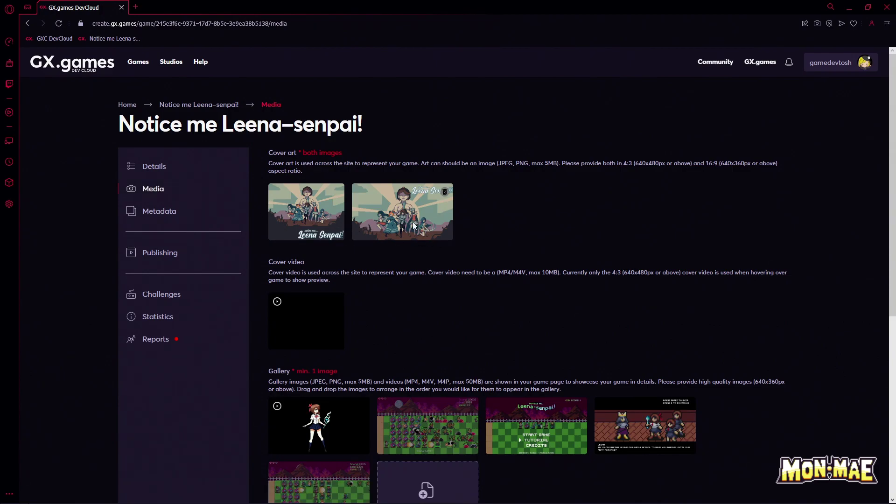
scroll(443, 305, "down", 2)
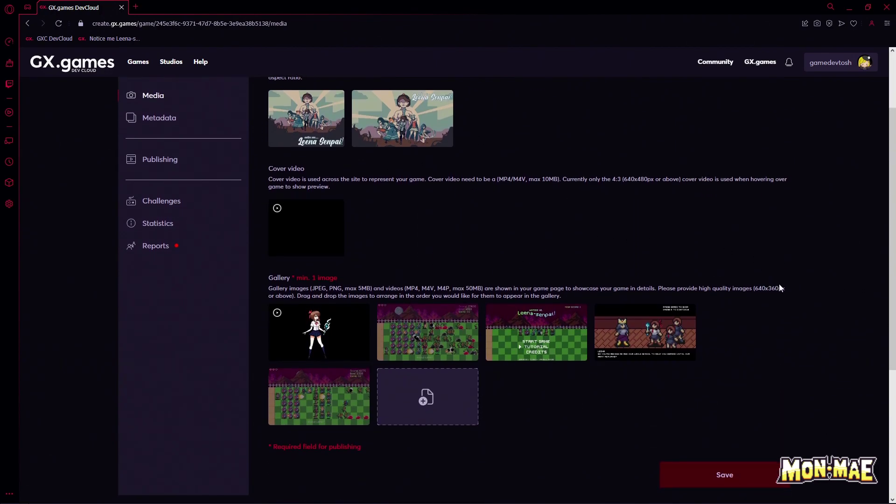
scroll(782, 288, "down", 1)
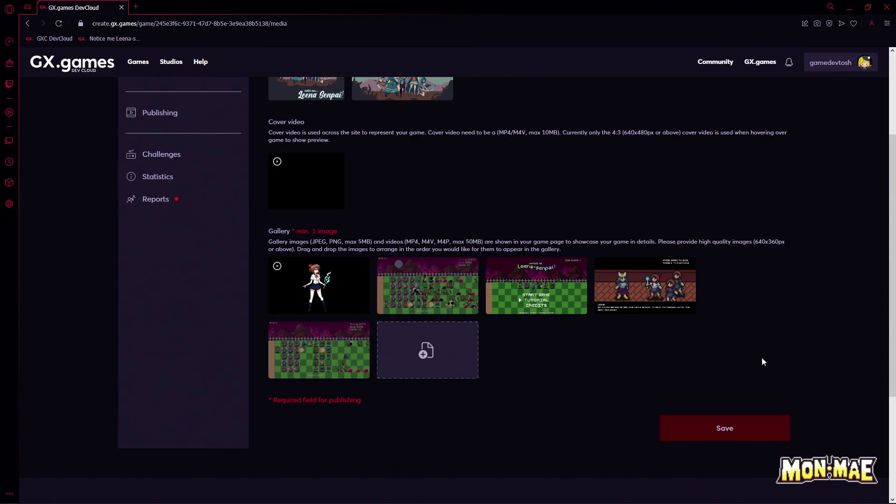
scroll(558, 183, "up", 3)
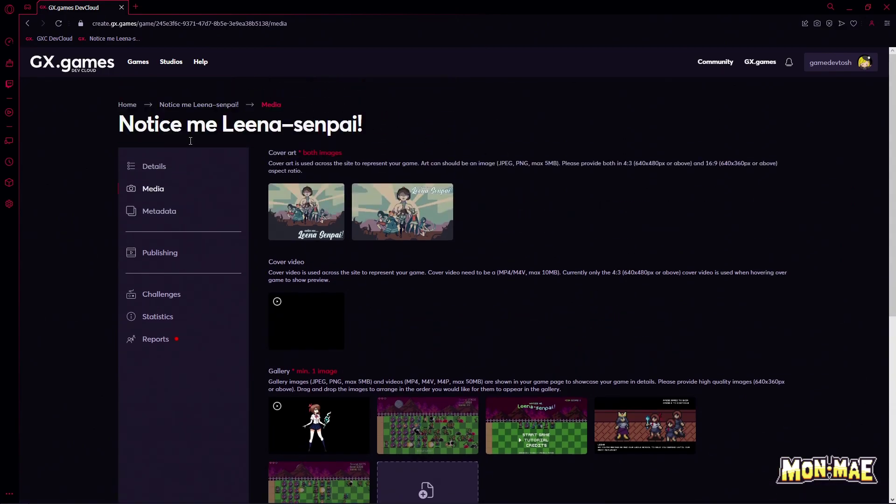
Check the game's Metadata tags, then view Publishing visibility for version 0.0.0.12.
left_click(168, 217)
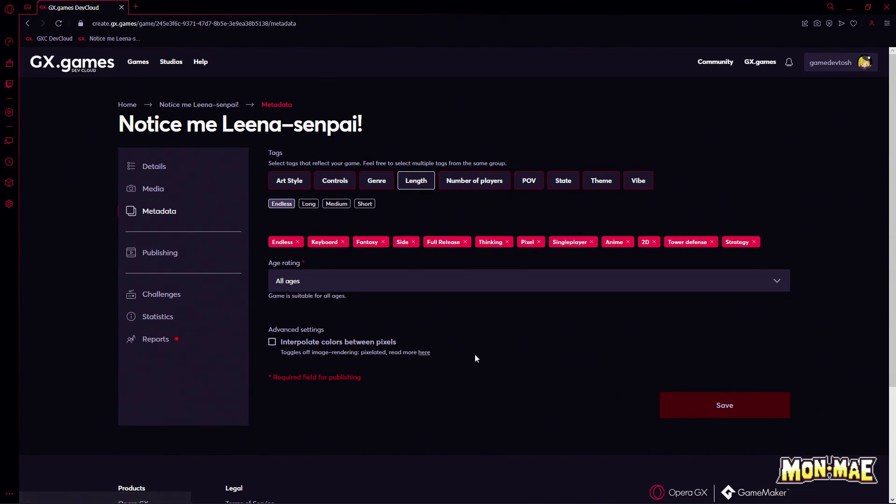
left_click(160, 253)
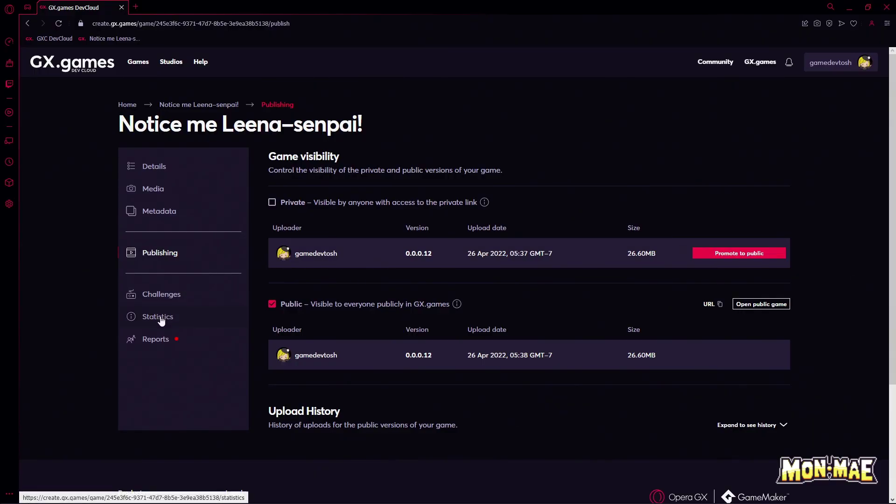
Review the Statistics page, then open Challenges showing the Highscore challenge.
left_click(158, 318)
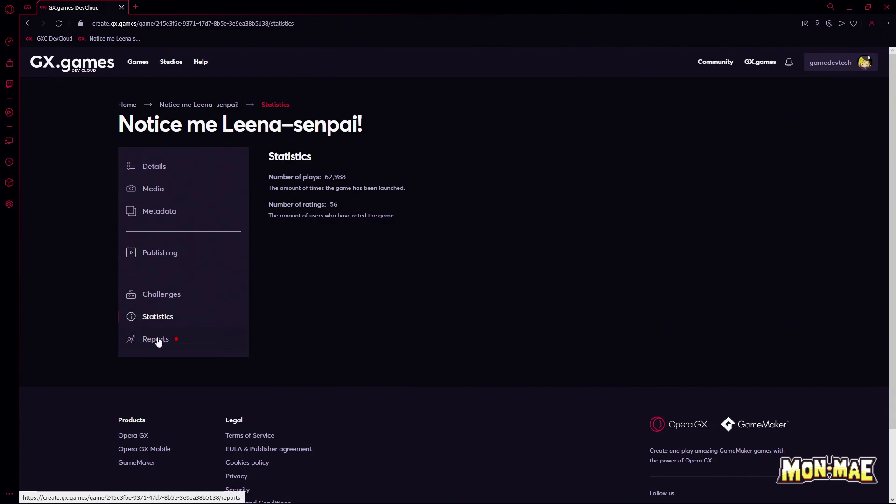
left_click(168, 296)
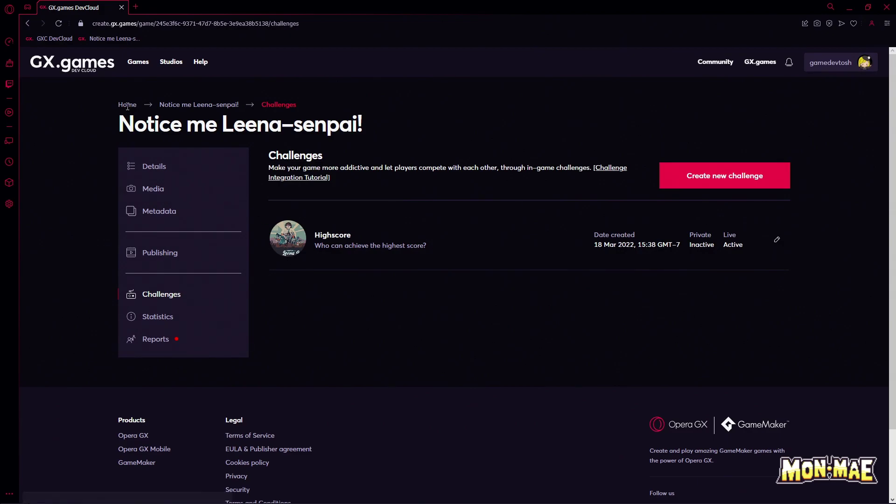
Open the Notice me Leena-senpai! public page and scroll through its screenshots, About and description.
left_click(122, 38)
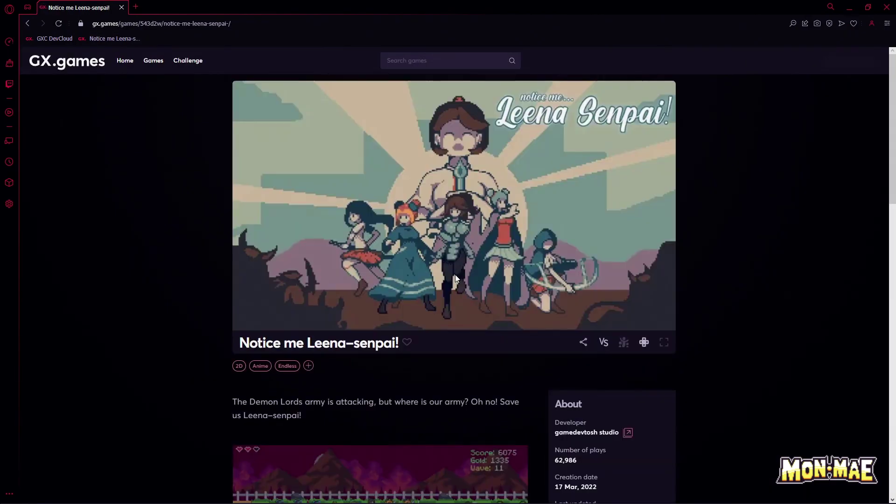
scroll(744, 279, "down", 3)
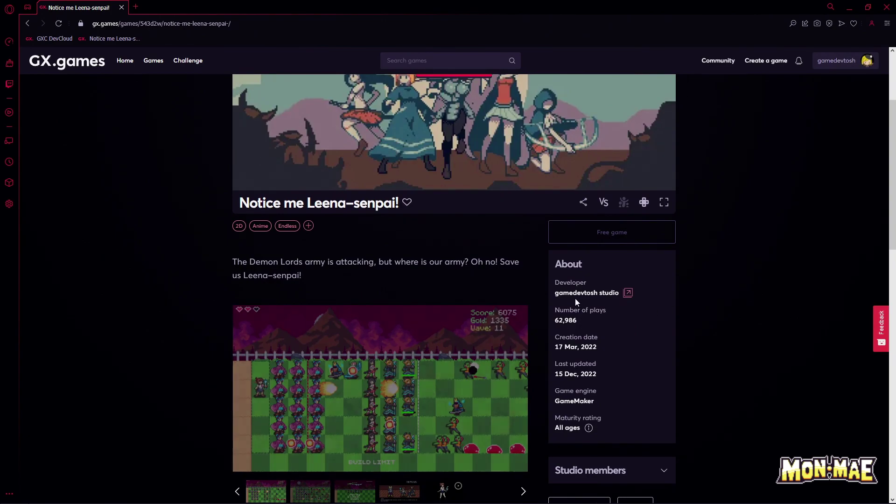
scroll(695, 360, "down", 7)
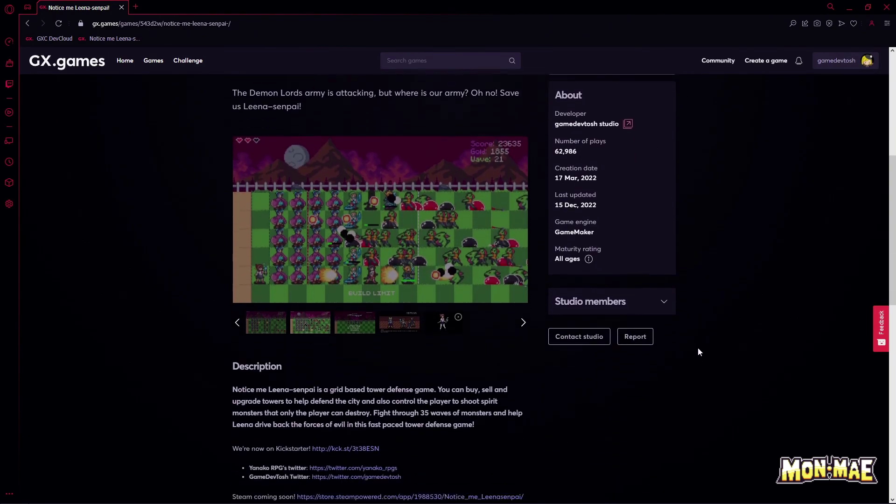
scroll(700, 342, "down", 2)
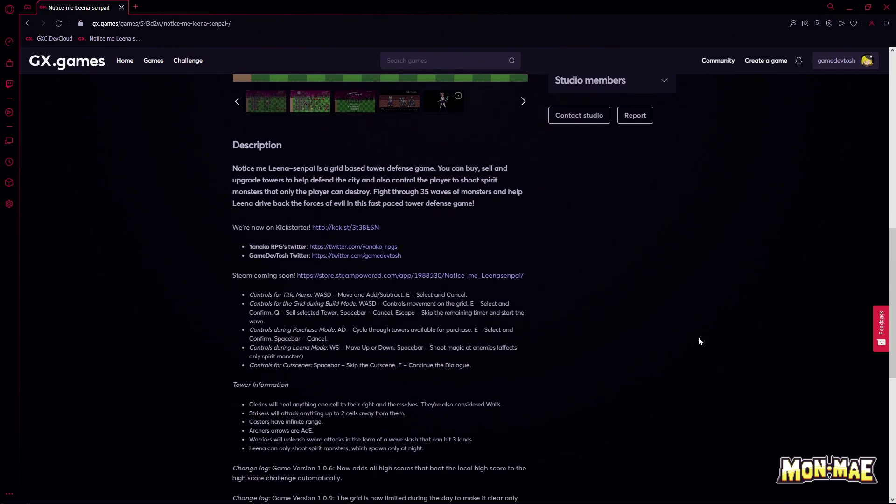